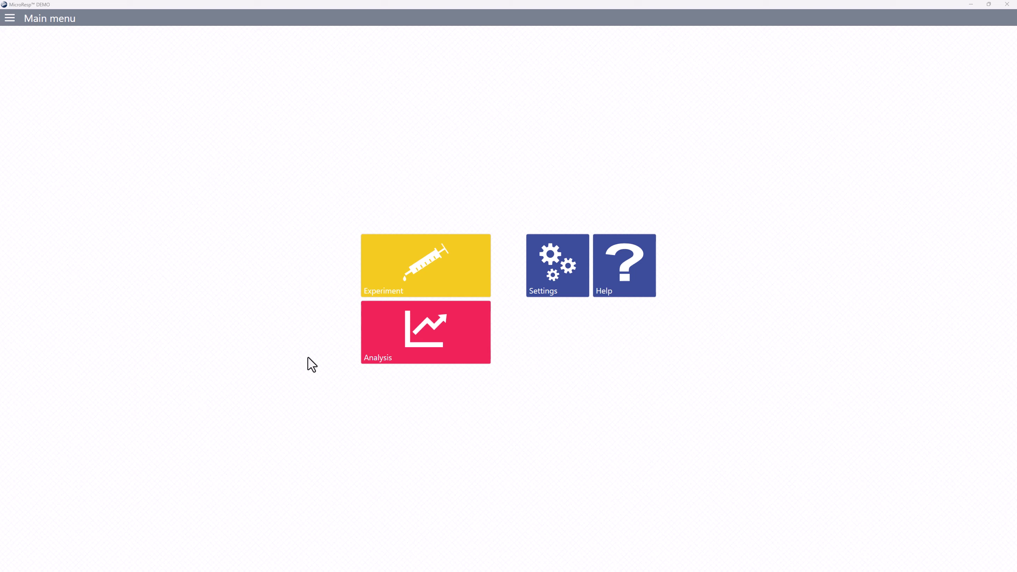
# Start an analysis and load the log data file SDR 1246_24012024_104756.
pyautogui.click(400, 345)
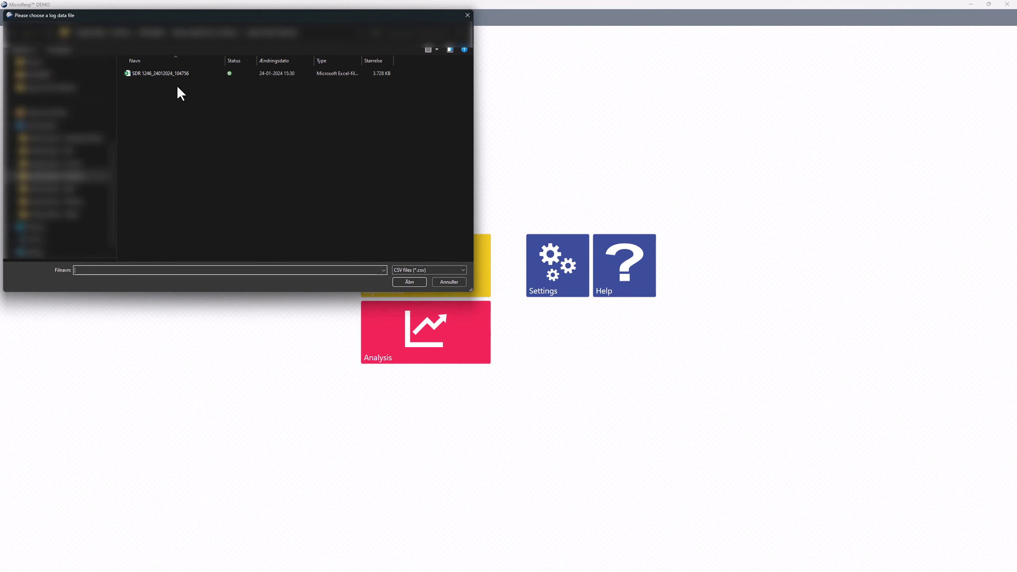
pyautogui.doubleClick(165, 74)
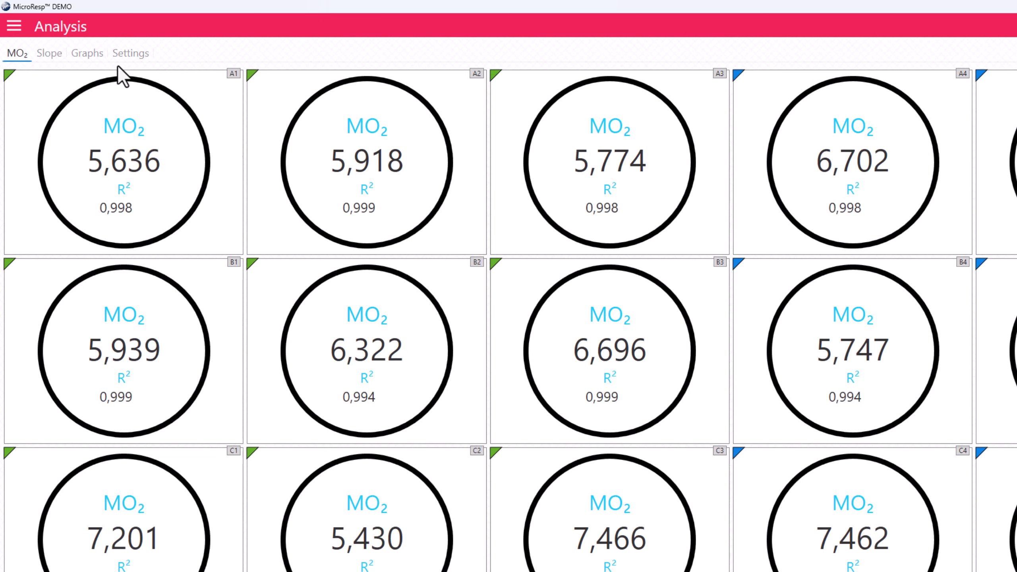
# Look through the available MO₂ units in the analysis settings without changing the selected unit.
pyautogui.click(132, 53)
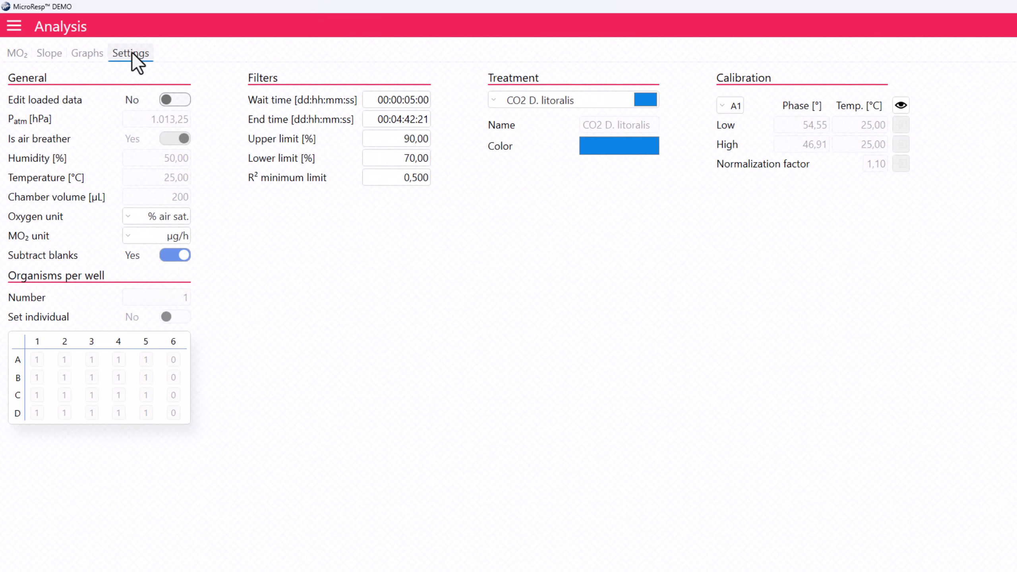
pyautogui.click(163, 236)
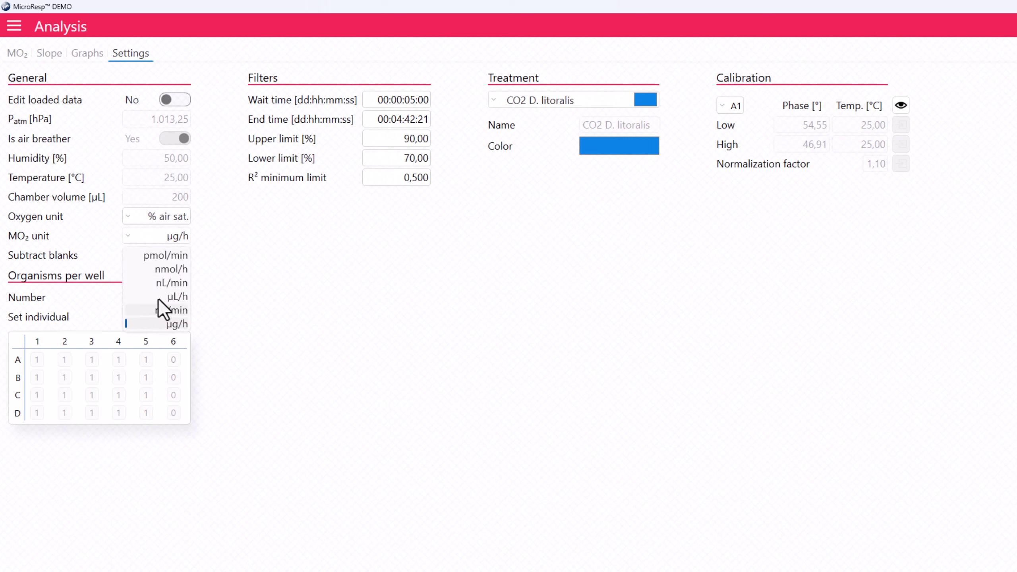
pyautogui.click(224, 253)
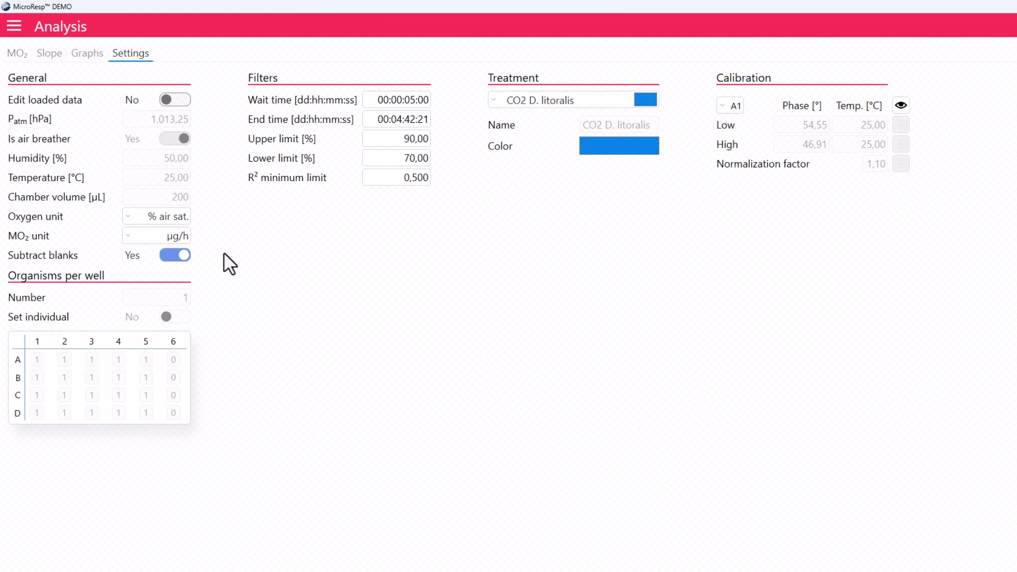
# View the slopes per well, set the oxygen unit to kPa in the analysis settings, and view the slopes again.
pyautogui.click(49, 54)
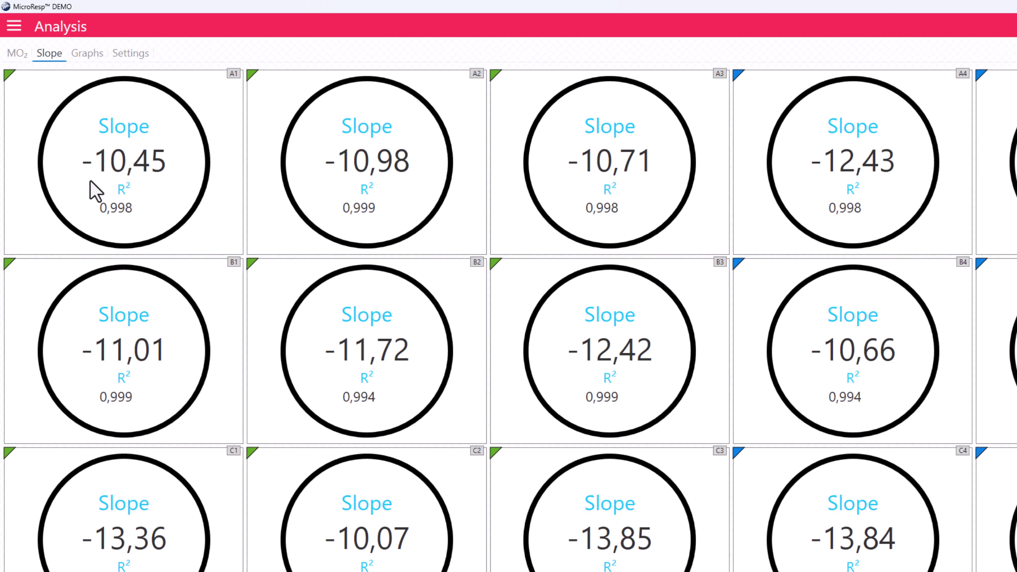
pyautogui.click(129, 52)
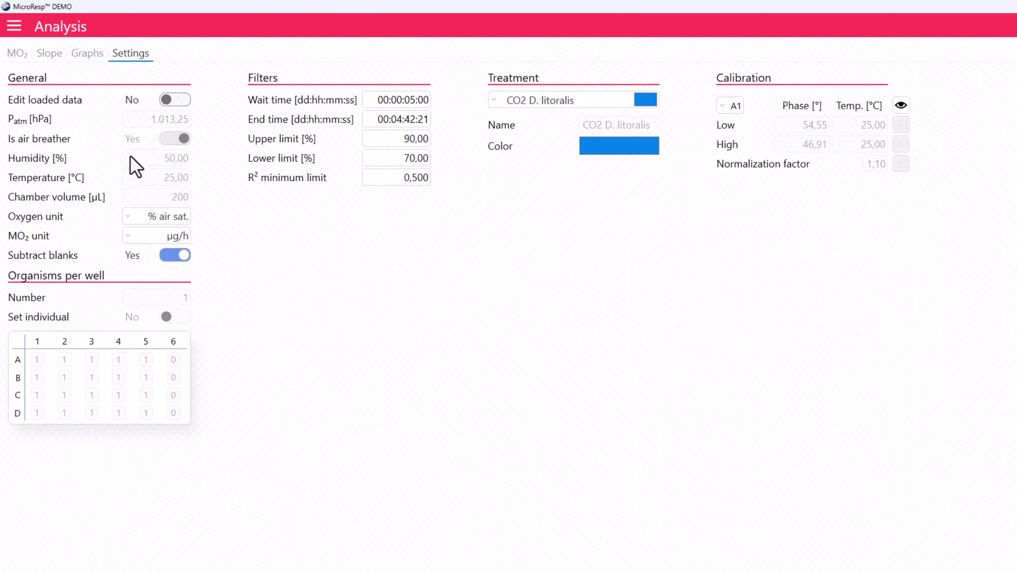
pyautogui.click(165, 216)
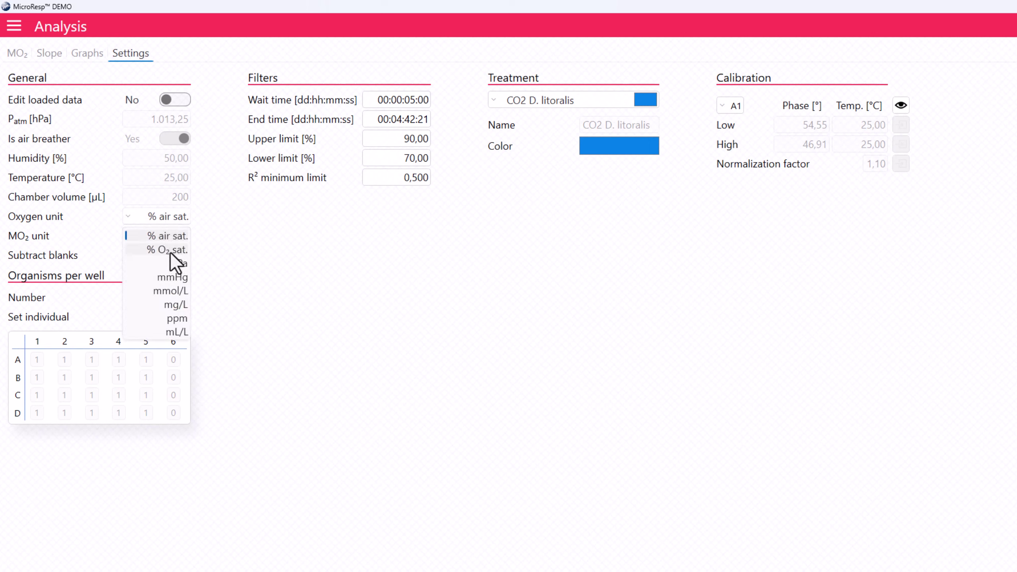
pyautogui.click(173, 264)
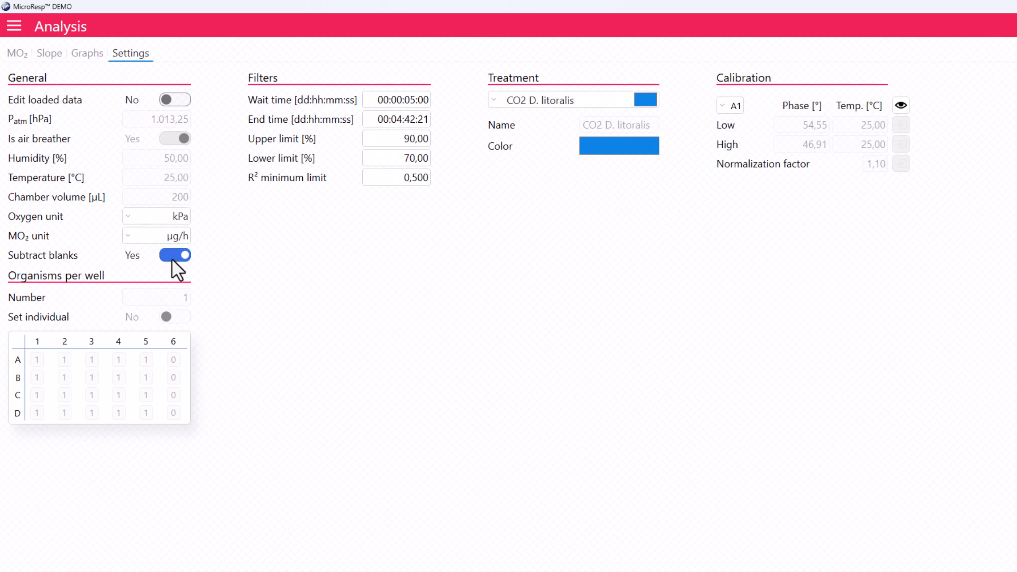
pyautogui.click(52, 54)
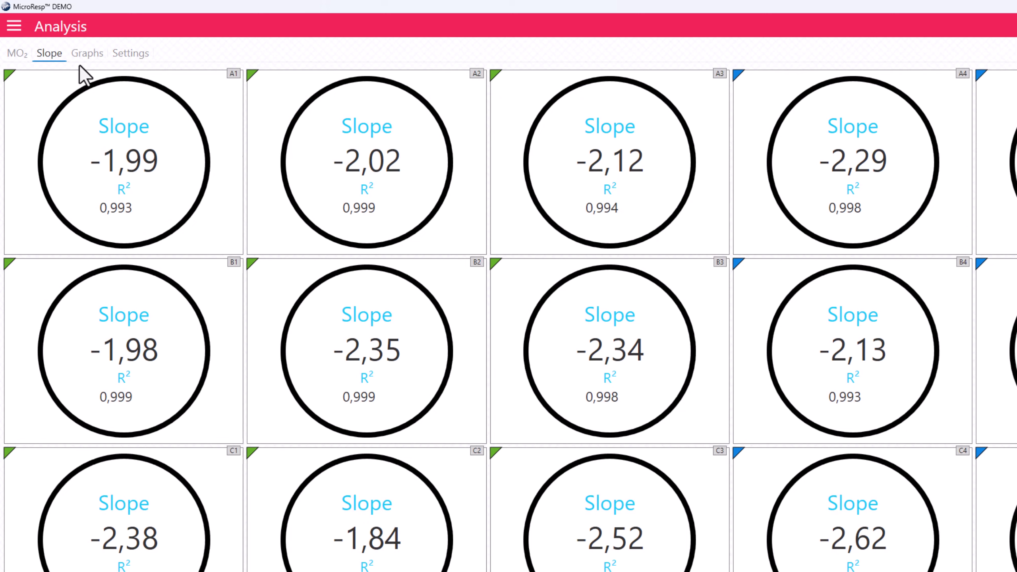
# View the oxygen-versus-time graphs per well and for all wells, plus the MO₂ vs Treatments graph.
pyautogui.click(87, 55)
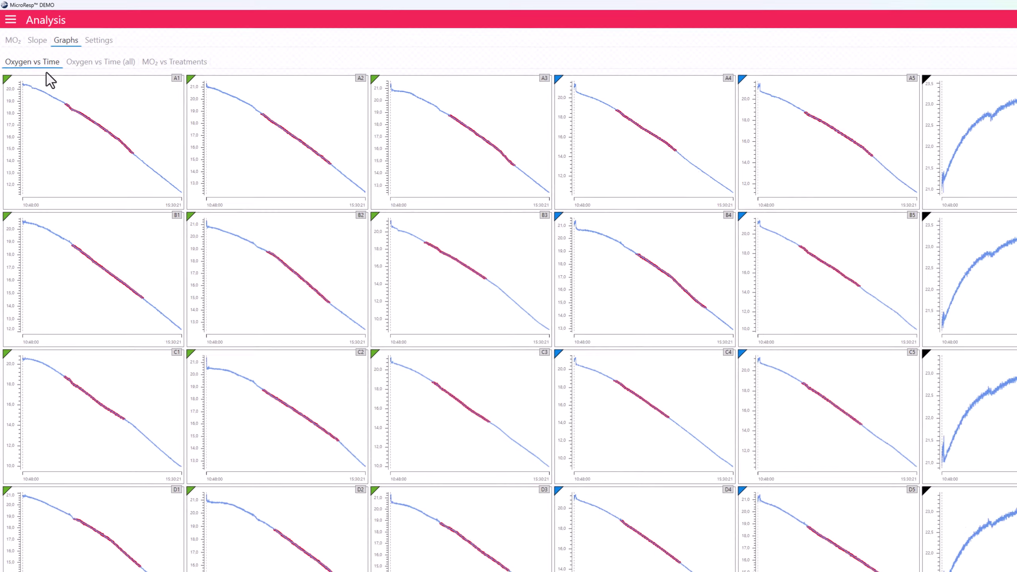
pyautogui.click(99, 61)
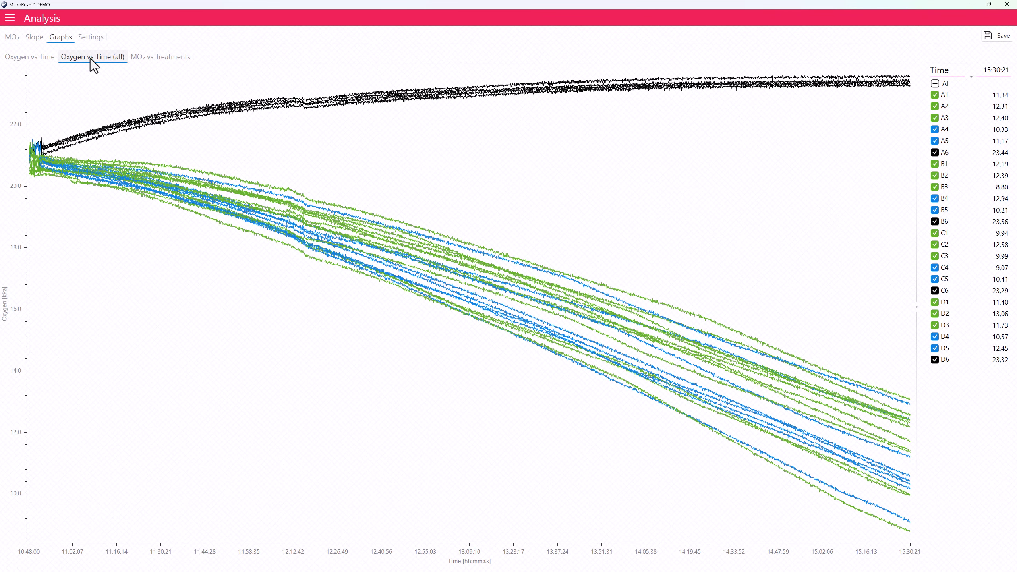
pyautogui.click(160, 58)
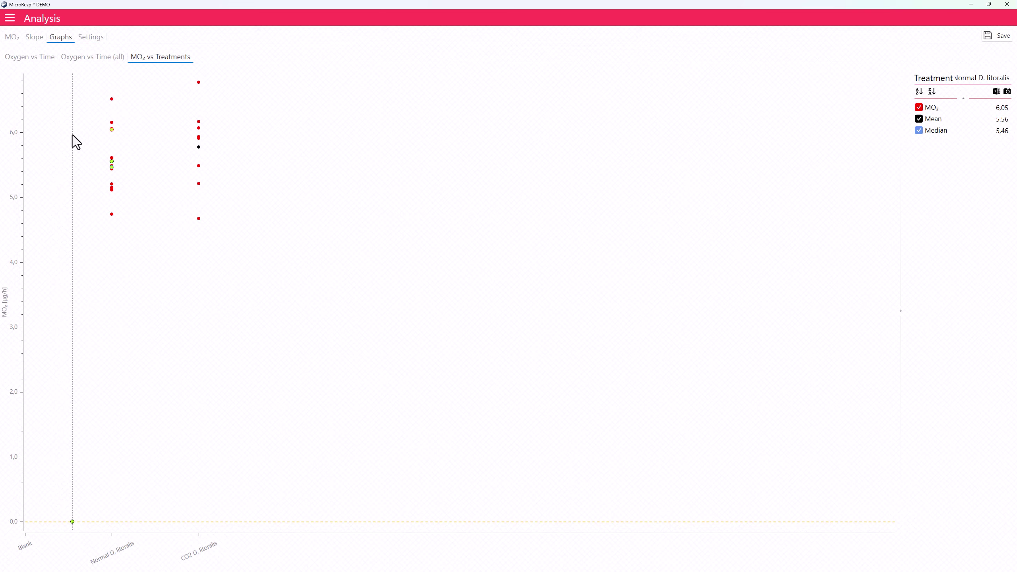
# Inspect well A1's oxygen-versus-time chart enlarged, examining the data points and regression line up close, and close it.
pyautogui.click(31, 58)
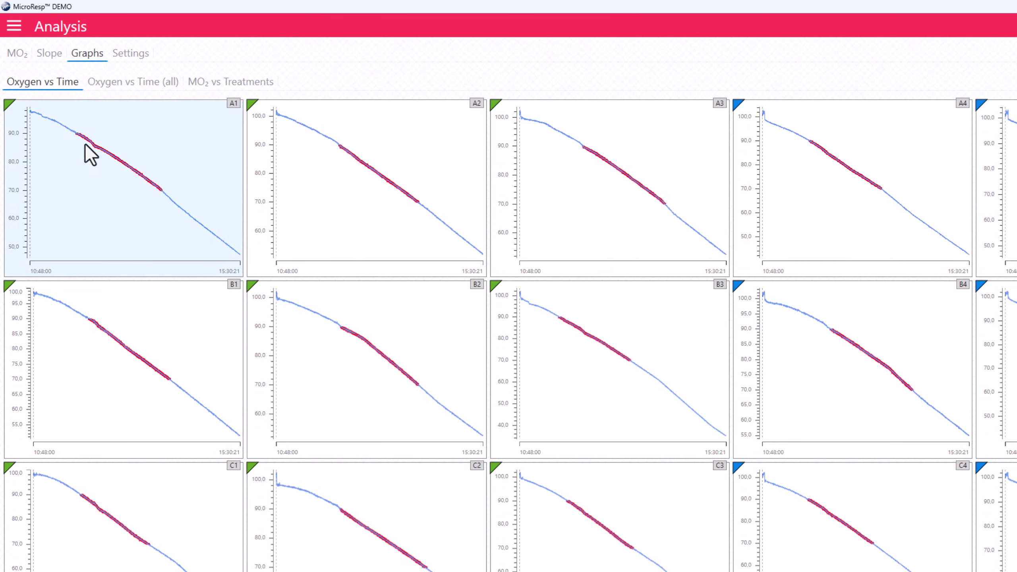
pyautogui.click(128, 170)
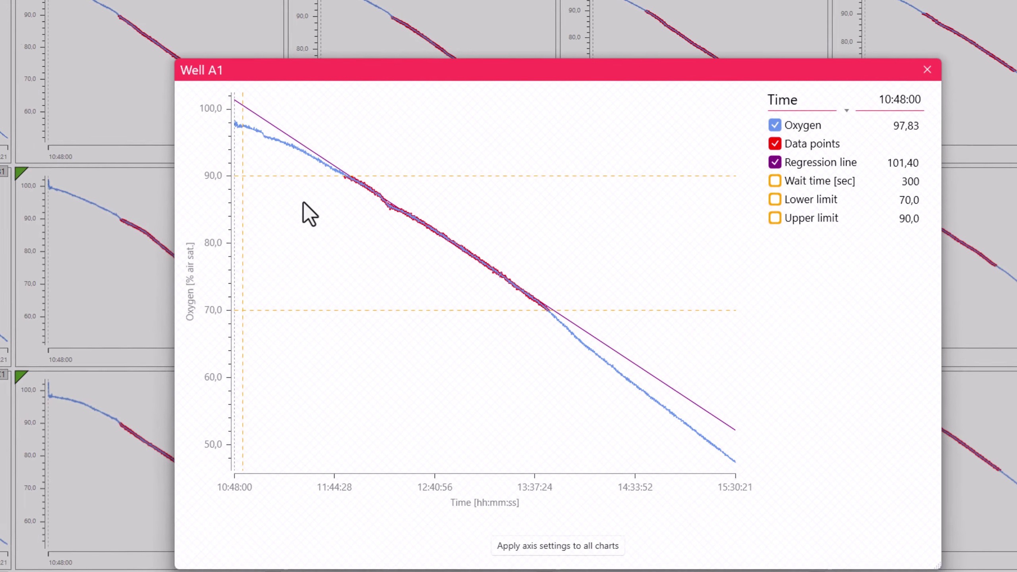
pyautogui.scroll(2, 626, 347)
pyautogui.scroll(6, 387, 213)
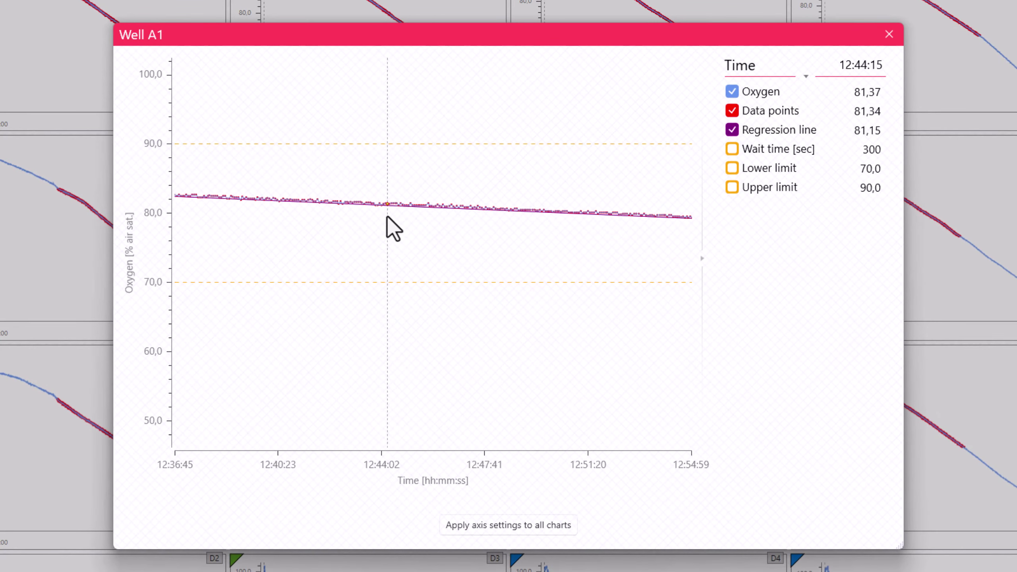
pyautogui.scroll(1, 388, 218)
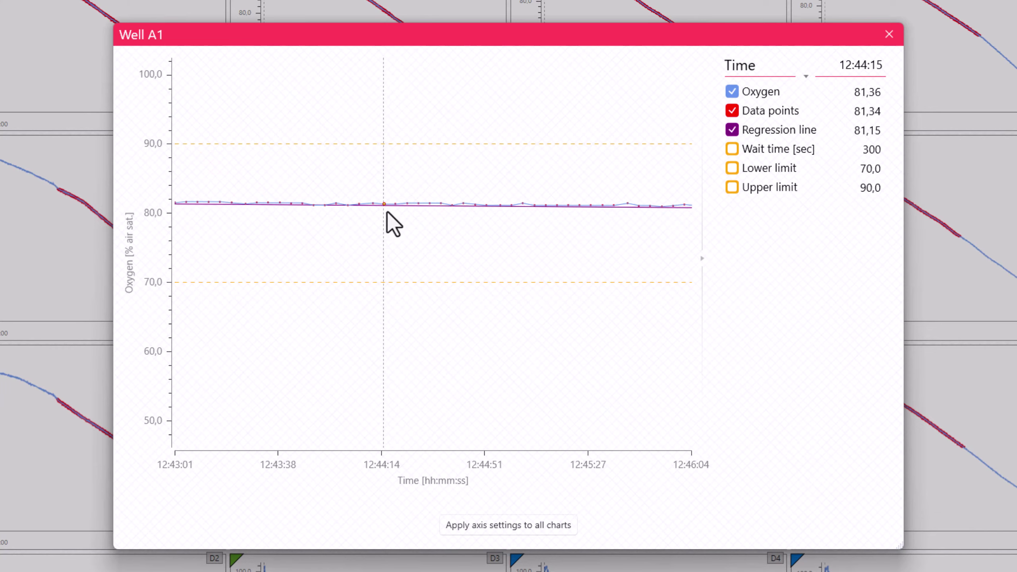
pyautogui.scroll(-1, 434, 210)
pyautogui.scroll(-7, 434, 210)
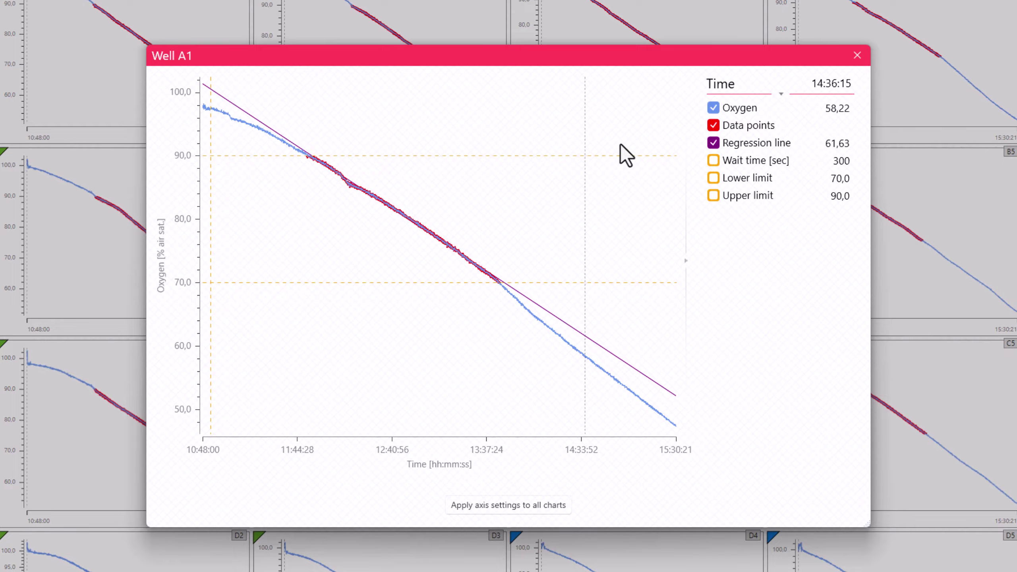
pyautogui.click(857, 55)
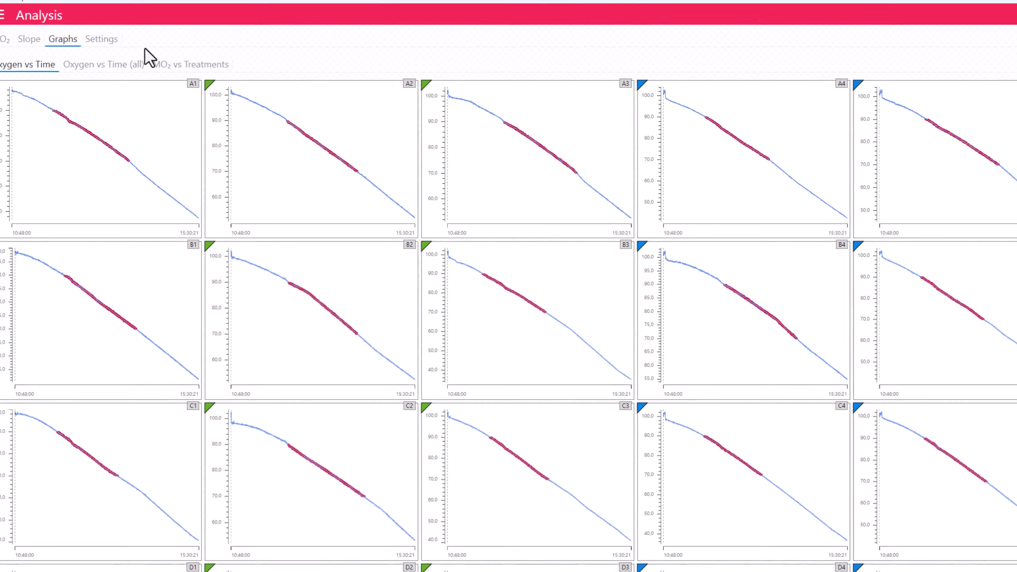
# Review the analysis settings, and in the MO₂ vs Treatments graph hide and restore the individual MO₂ points to compare mean and median.
pyautogui.click(120, 46)
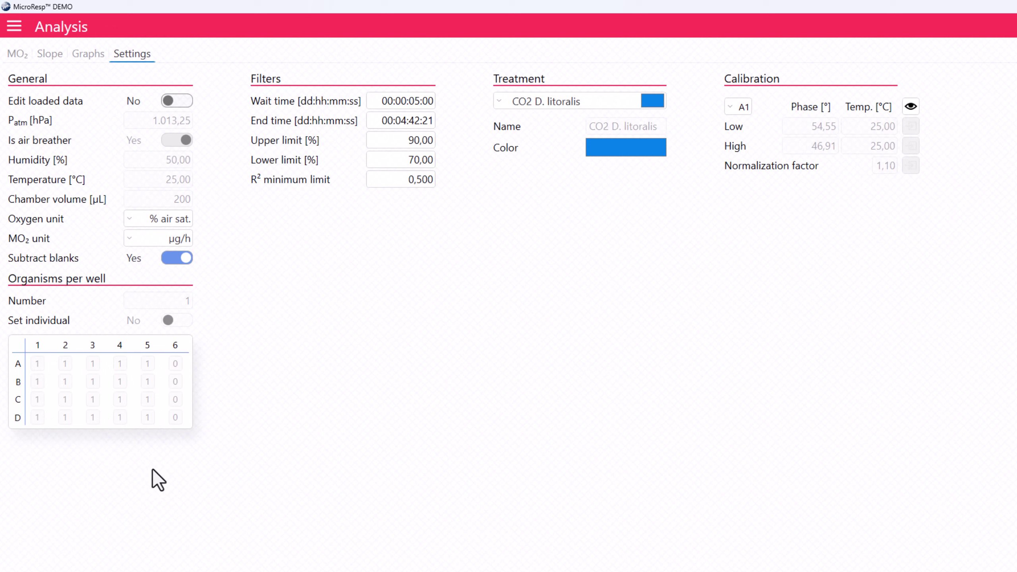
pyautogui.click(86, 54)
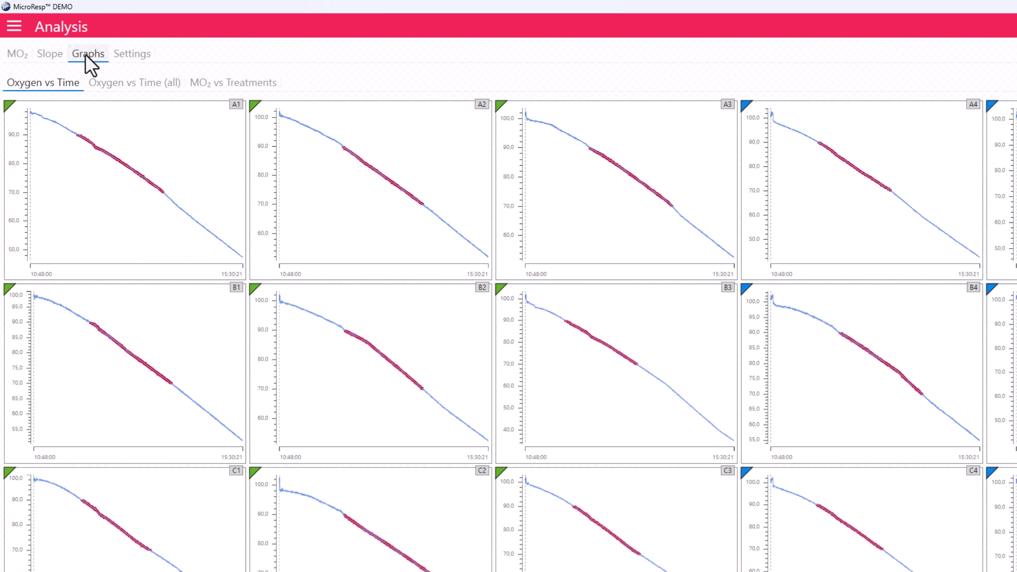
pyautogui.click(227, 84)
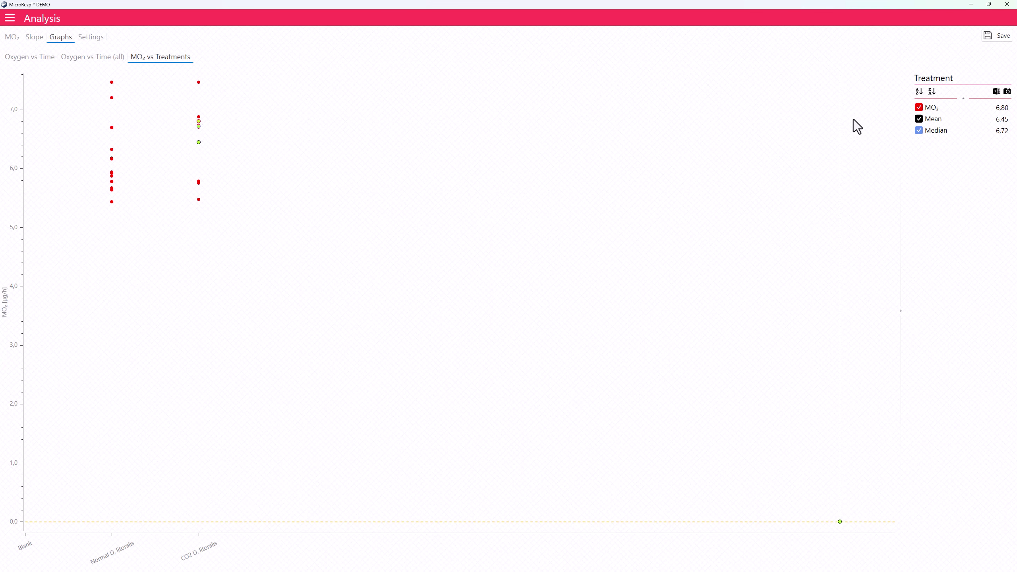
pyautogui.click(919, 107)
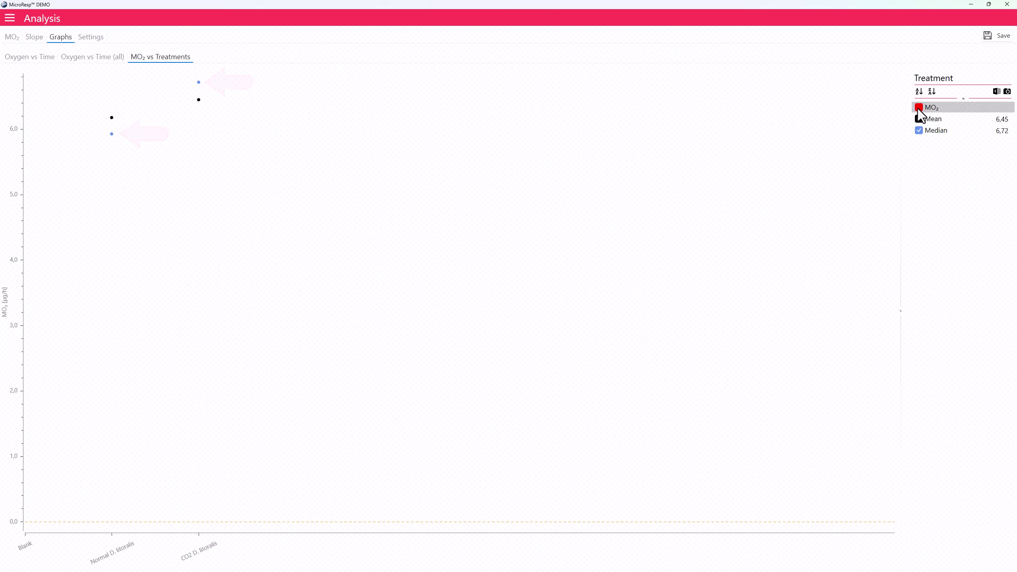
pyautogui.click(918, 109)
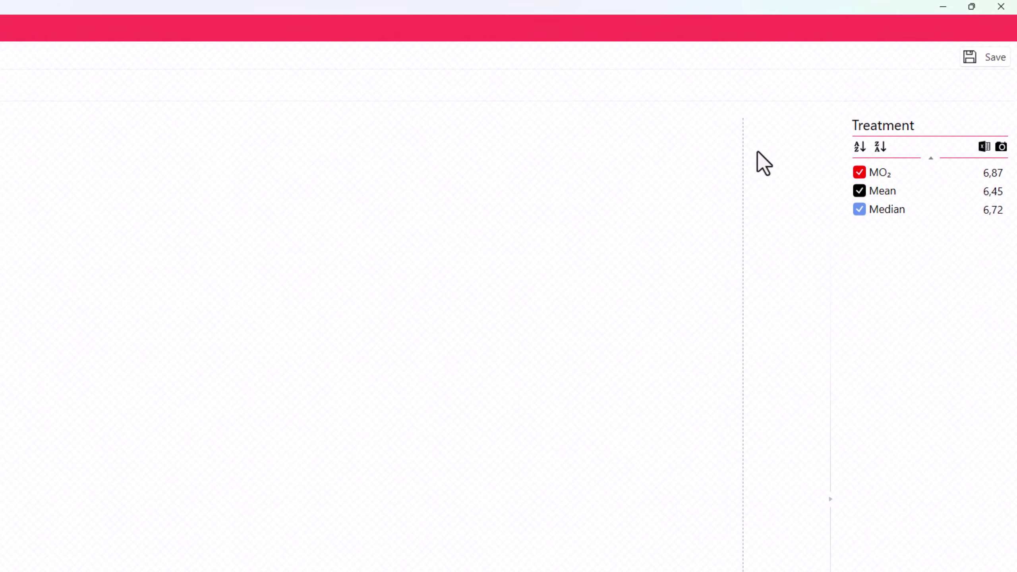
# Save the analysis.
pyautogui.click(997, 59)
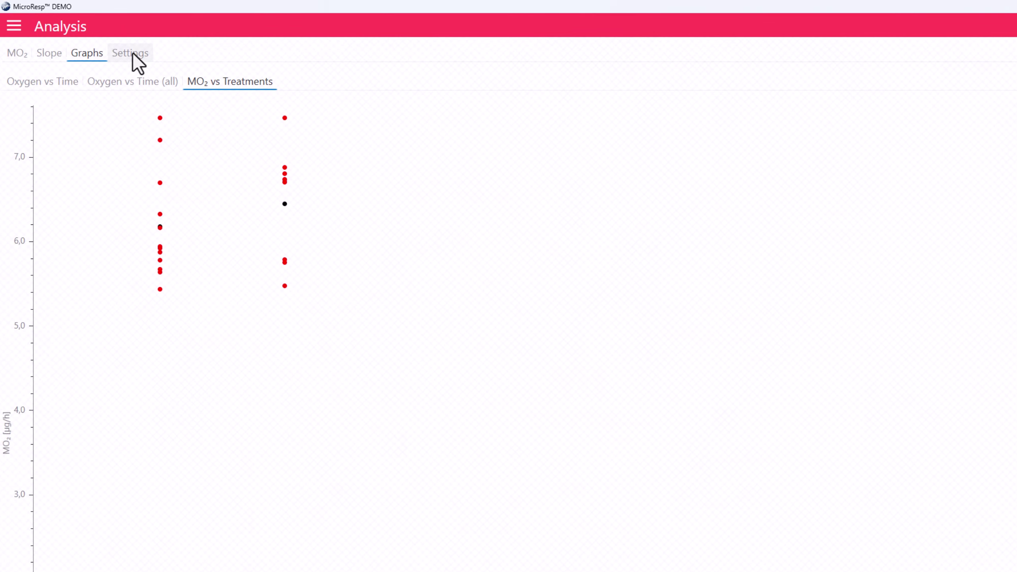
# Try out editing of the loaded data in the analysis settings with the atmospheric pressure value, and switch editing off.
pyautogui.click(133, 54)
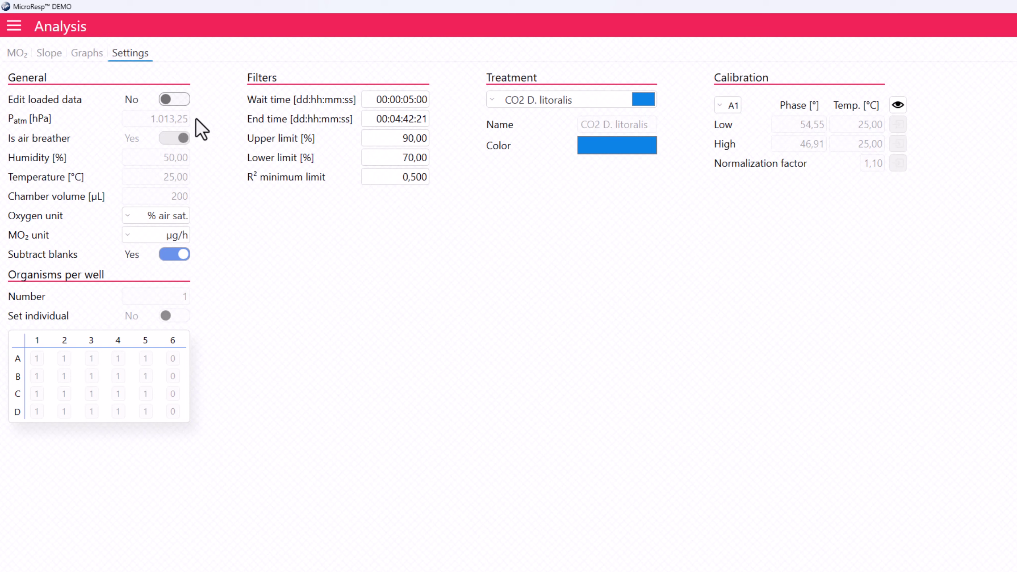
pyautogui.click(177, 114)
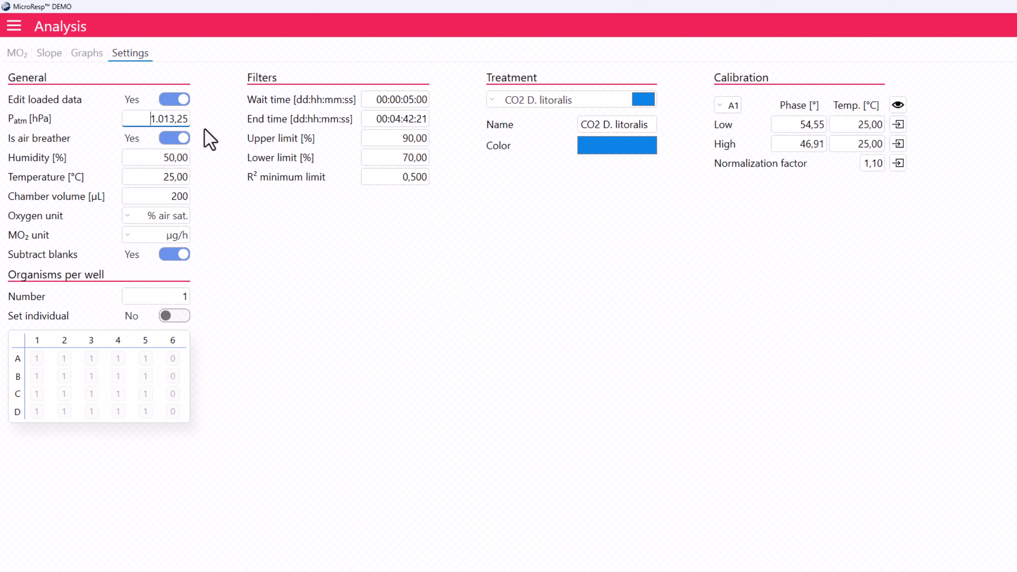
pyautogui.click(175, 100)
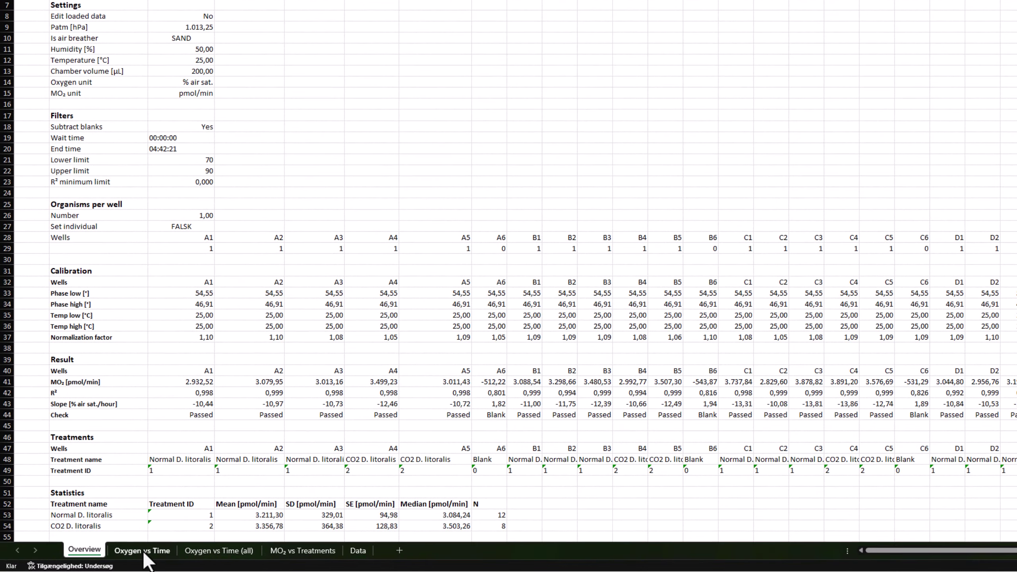
# In the Excel workbook SDR 1246_24012024_104756_CALC, examine the Oxygen vs Time charts per well and for all wells.
pyautogui.click(143, 551)
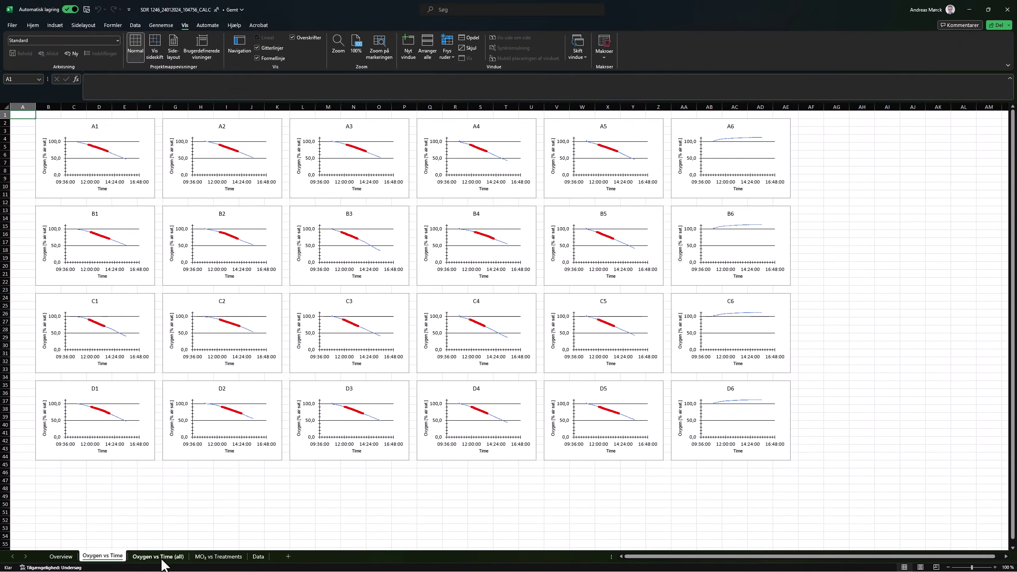
pyautogui.click(161, 558)
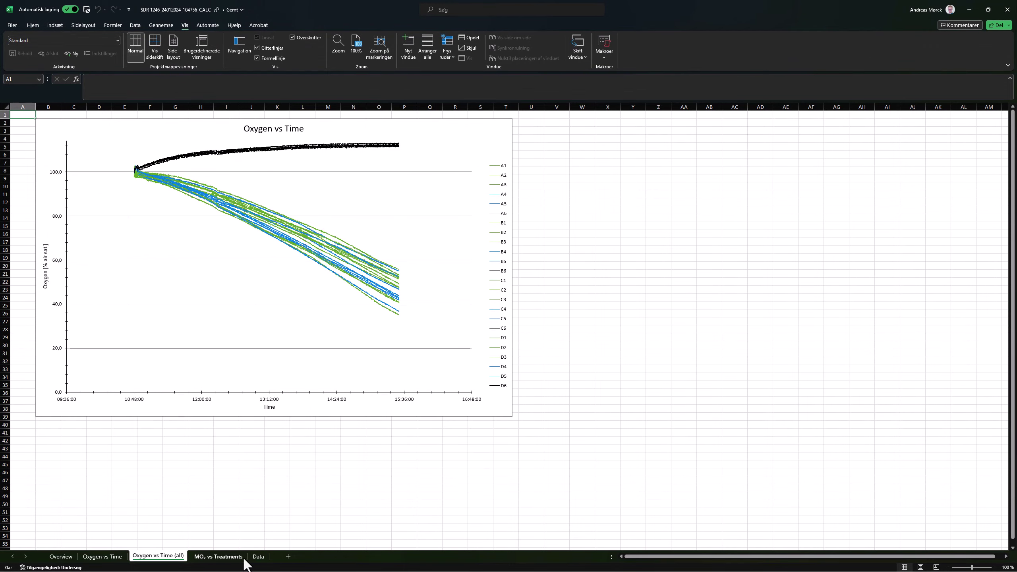
# Open the workbook's raw data sheet and highlight well A1's oxygen points column and MO₂ column.
pyautogui.click(258, 558)
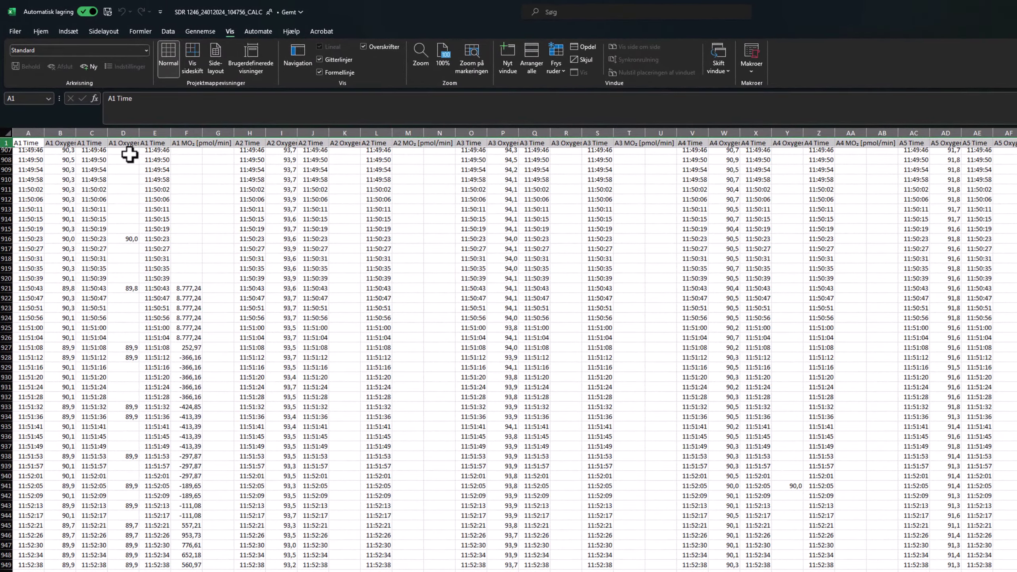
pyautogui.click(123, 132)
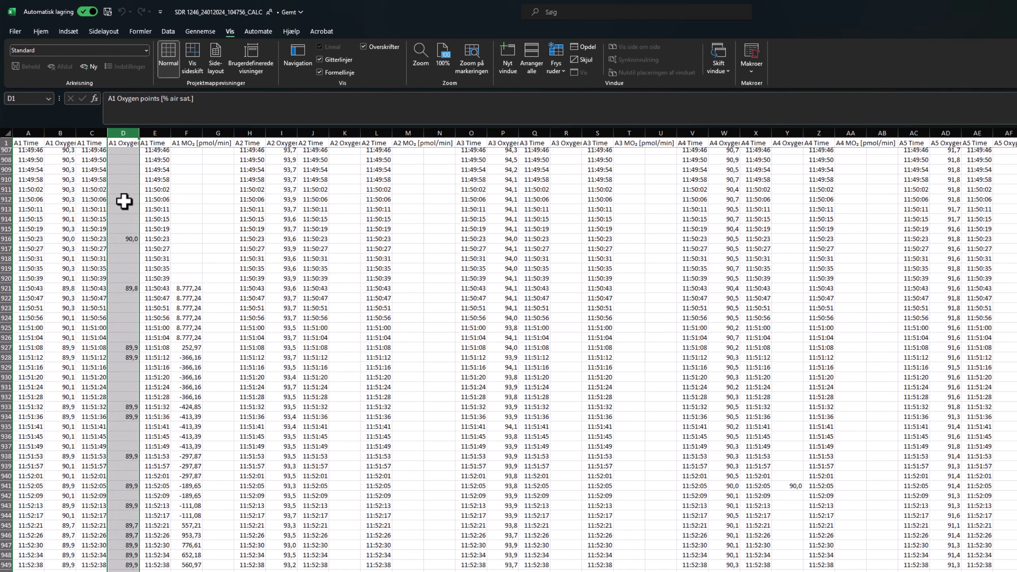
pyautogui.click(188, 134)
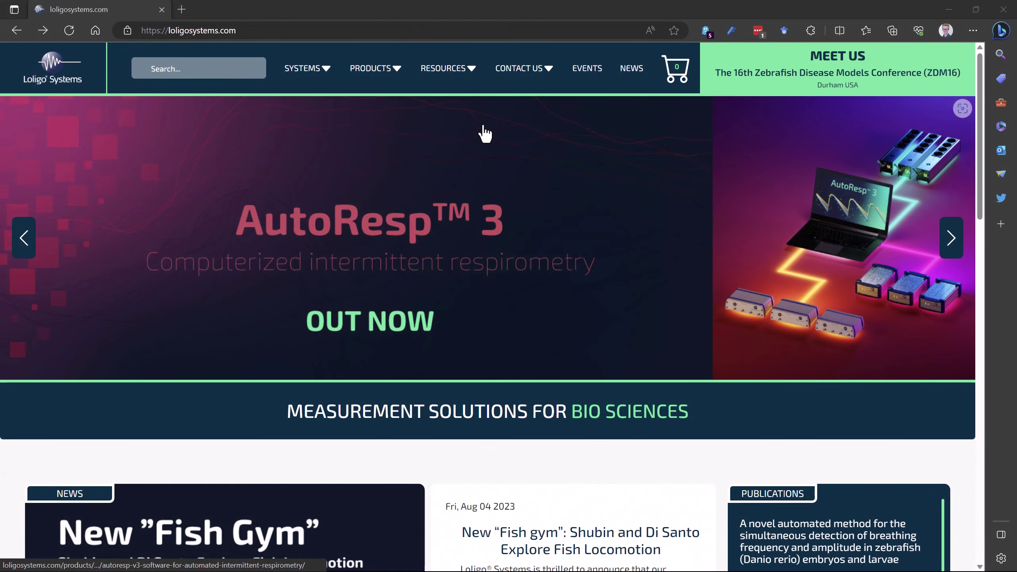
# Switch to the Loligo Systems website and show the contact options to find technical support.
pyautogui.moveTo(522, 76)
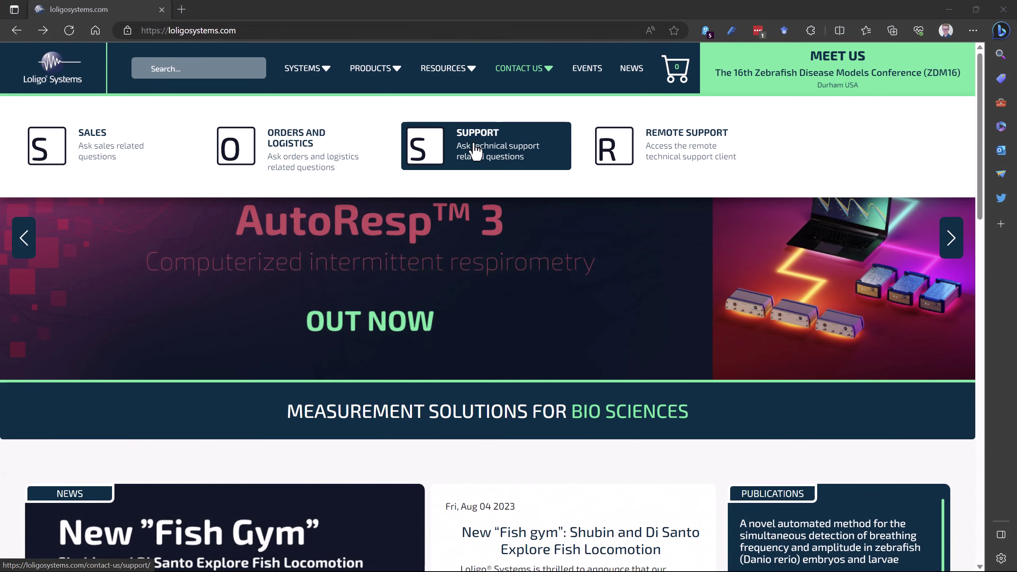